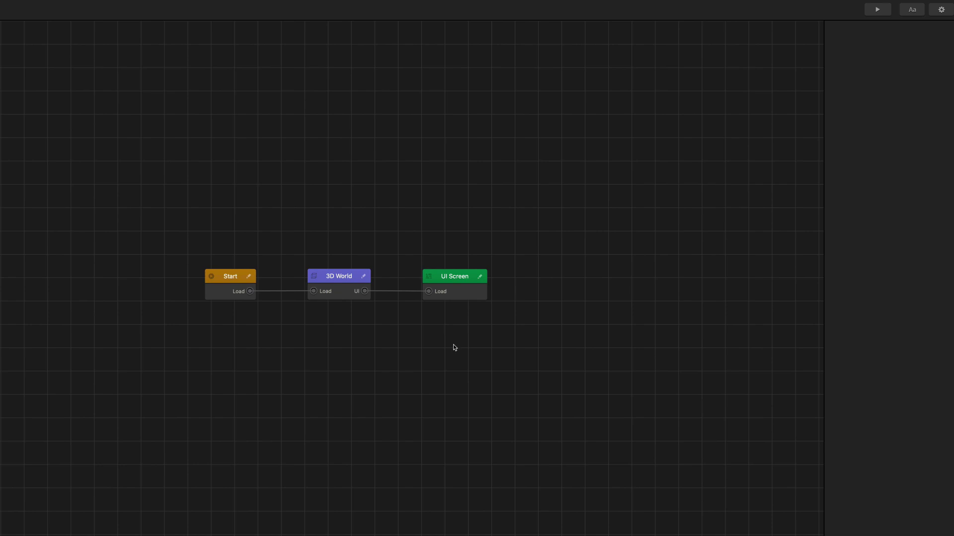
- Assign Music.mp3 as the UI Screen's music, preview it, and turn off Loop Music
click(453, 291)
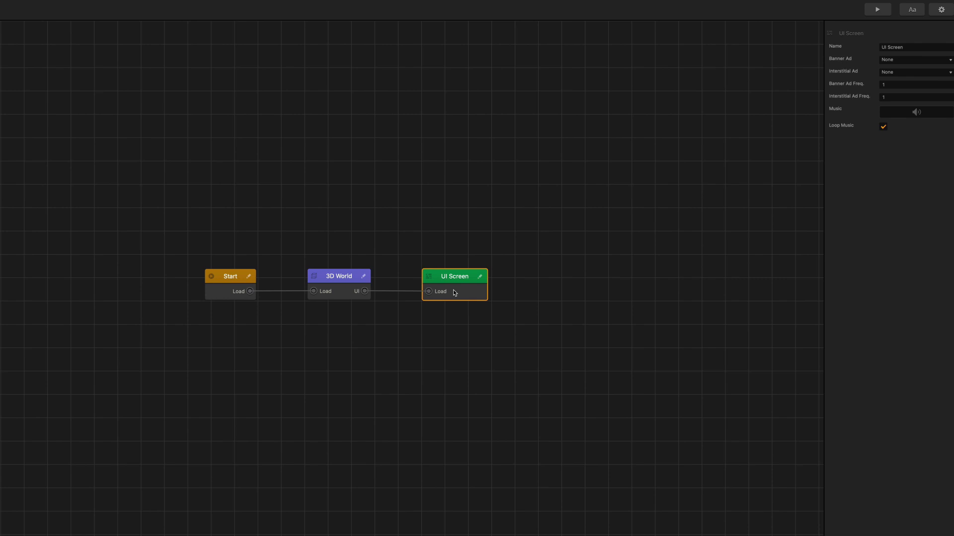
drag(902, 163, 907, 111)
click(886, 111)
click(887, 112)
click(884, 129)
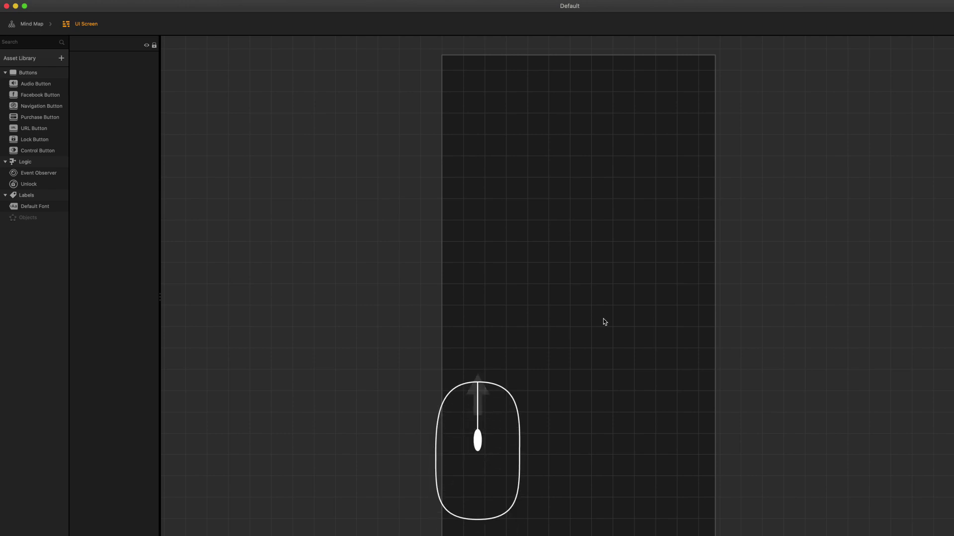
scroll(604, 319, down, 2)
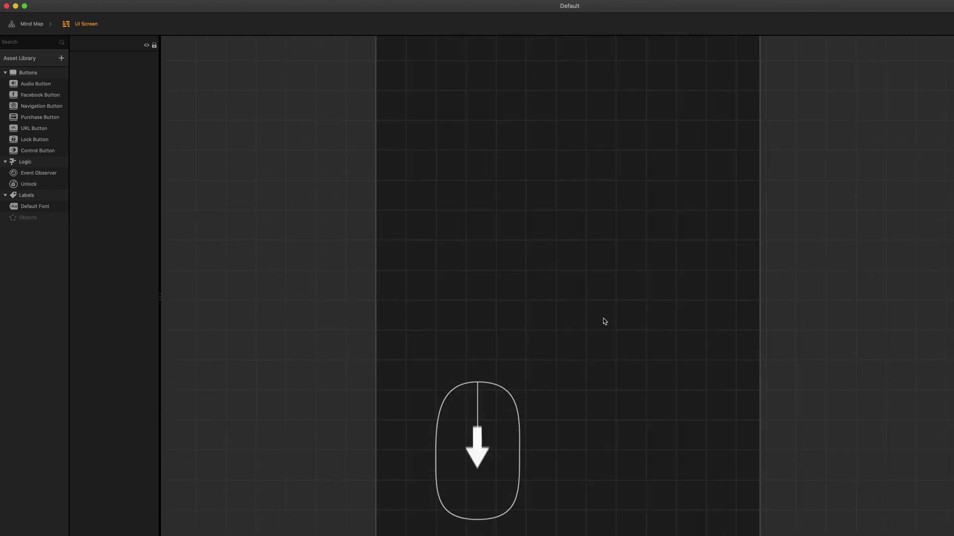
scroll(603, 319, down, 2)
scroll(604, 322, up, 2)
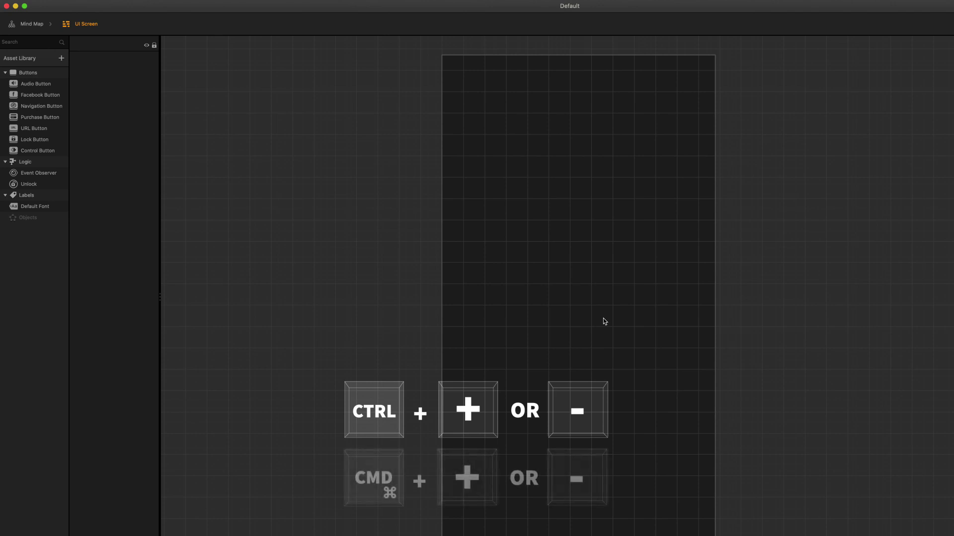
- Zoom the empty UI Screen artboard out and back in
key(ctrl+minus)
key(ctrl+plus)
key(ctrl+plus)
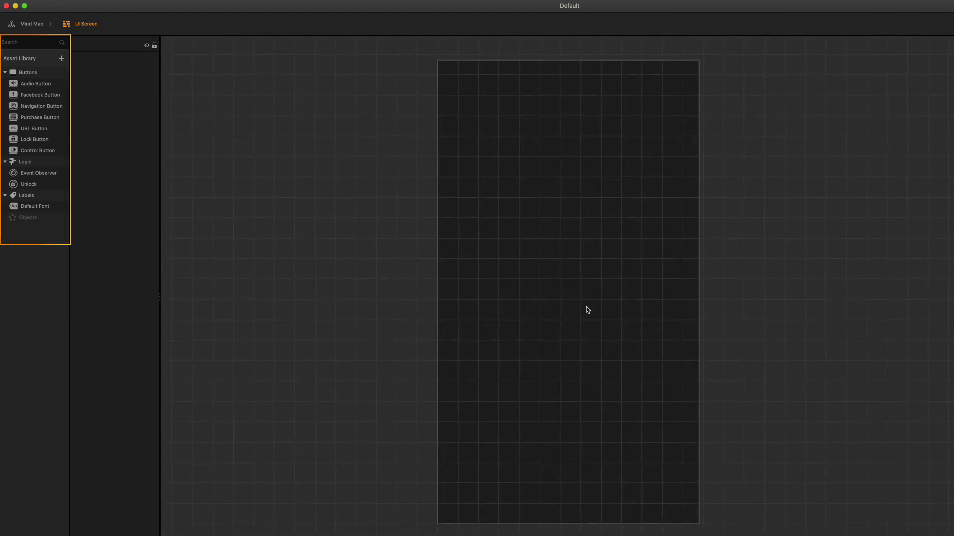
- Drag an Audio Button onto the artboard and move it toward the upper middle
mouse_move(36, 86)
mouse_down()
mouse_move(472, 162)
mouse_move(549, 206)
mouse_up()
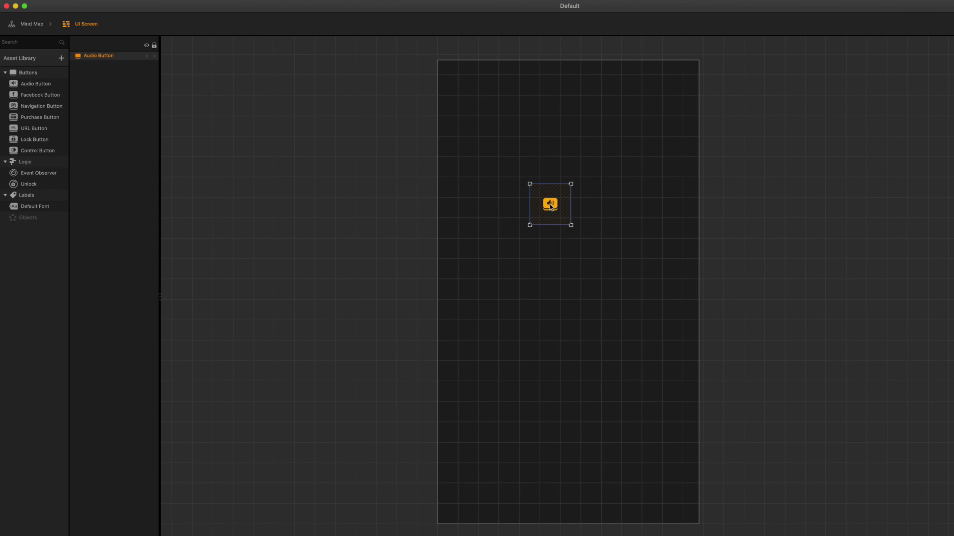
click(547, 244)
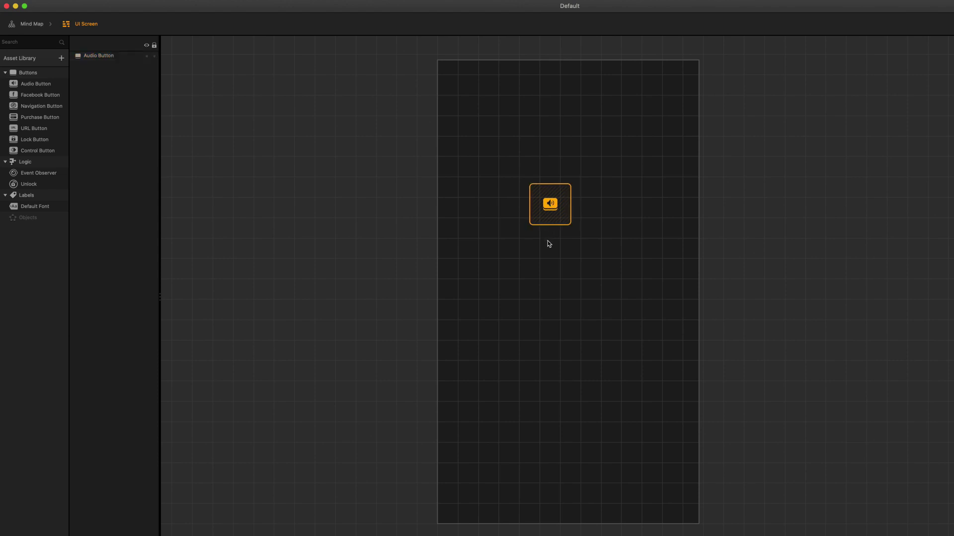
click(550, 207)
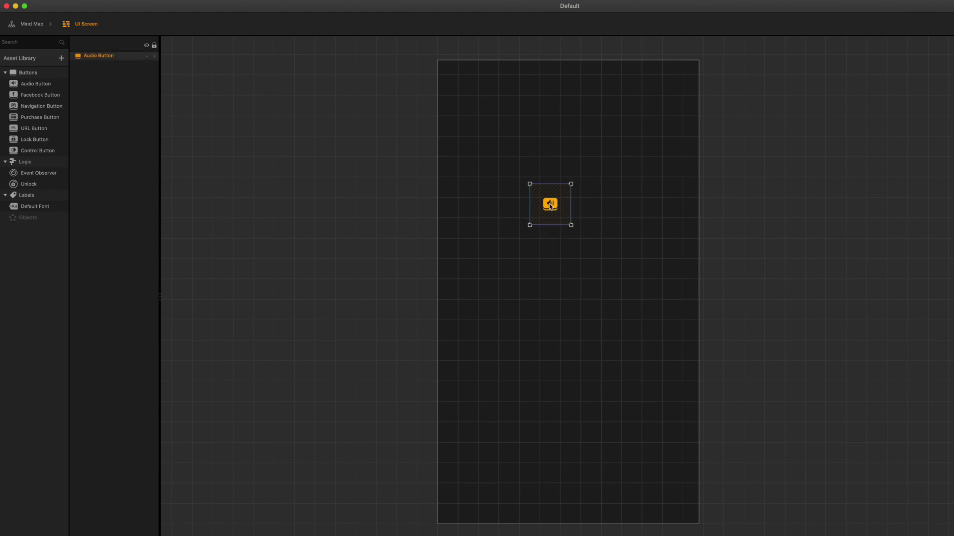
mouse_move(550, 206)
mouse_down()
mouse_move(580, 199)
mouse_move(568, 213)
mouse_up()
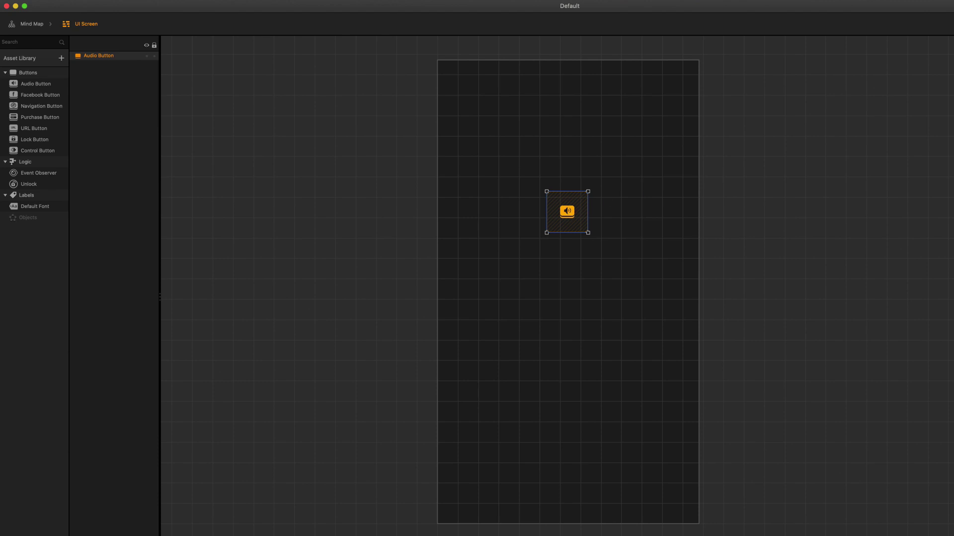
- Nudge the Audio Button slightly left and up with the arrow keys
key(shift+Left)
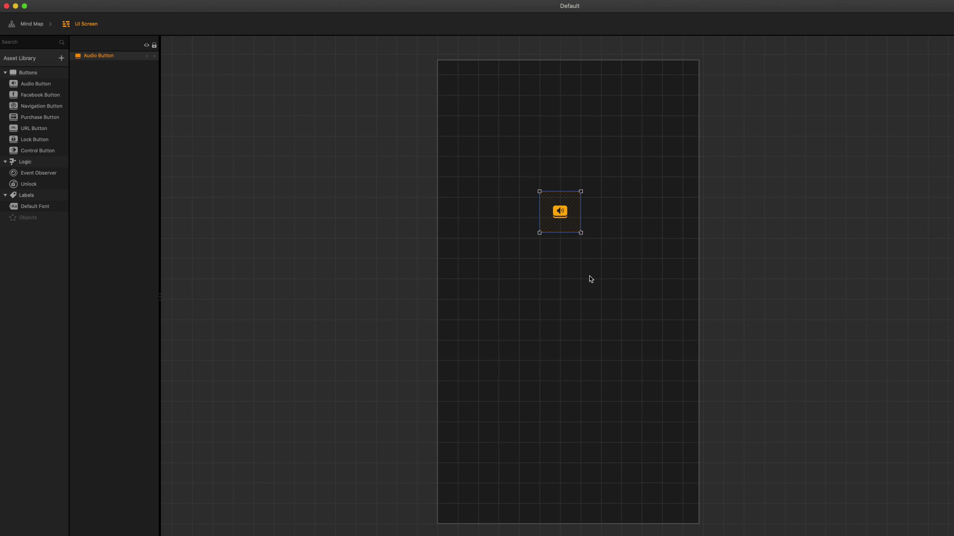
click(563, 261)
click(557, 220)
key(Up)
key(Left)
click(561, 269)
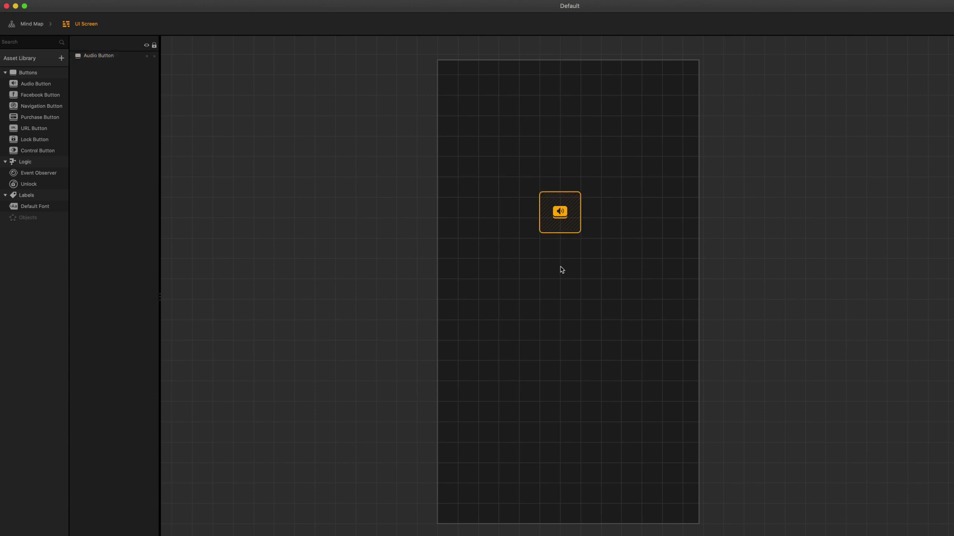
click(561, 270)
- Enlarge the Audio Button with proportional corner drags, making it slightly taller
click(558, 210)
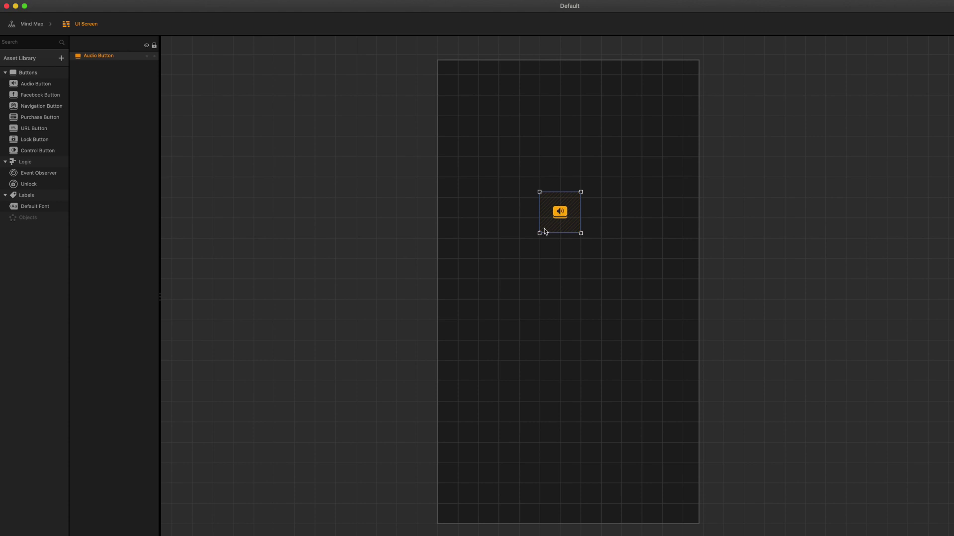
mouse_move(539, 233)
mouse_down()
mouse_move(512, 279)
mouse_move(530, 249)
mouse_up()
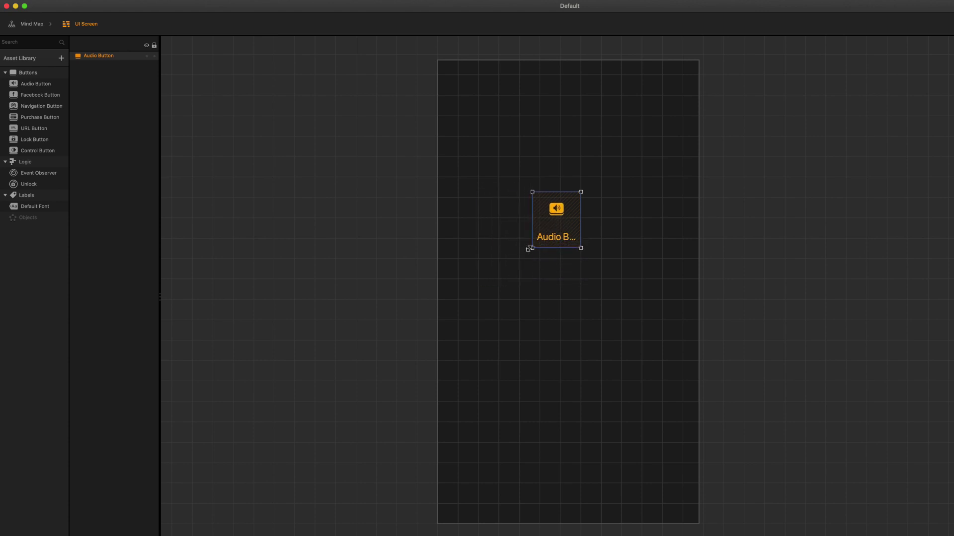
drag(530, 249, 526, 242)
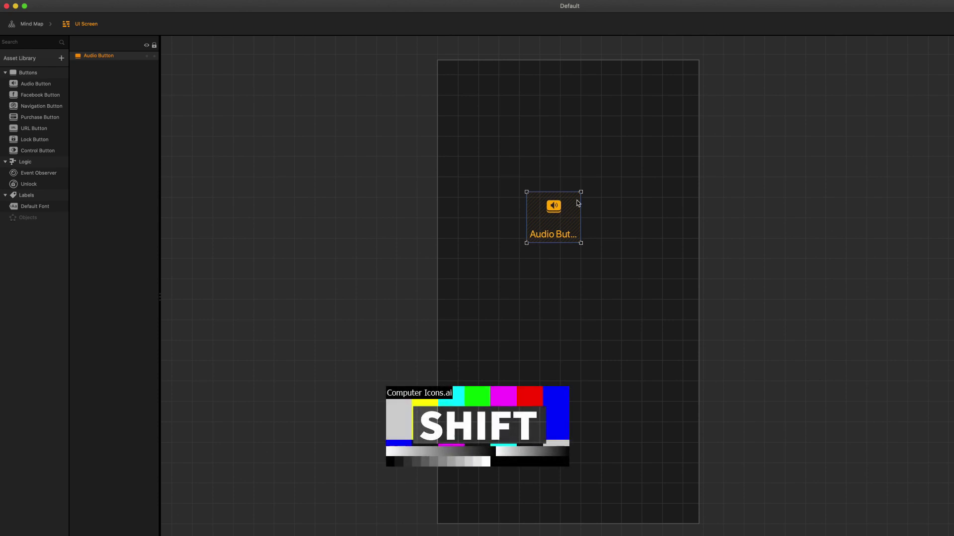
mouse_move(581, 191)
shift+mouse_down()
mouse_move(728, 84)
mouse_move(573, 219)
shift+mouse_up()
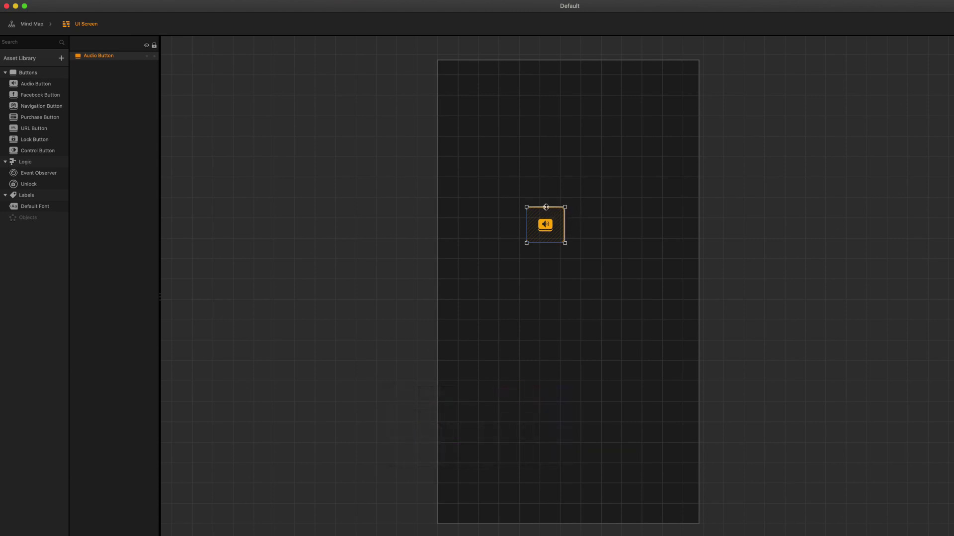
drag(545, 208, 568, 227)
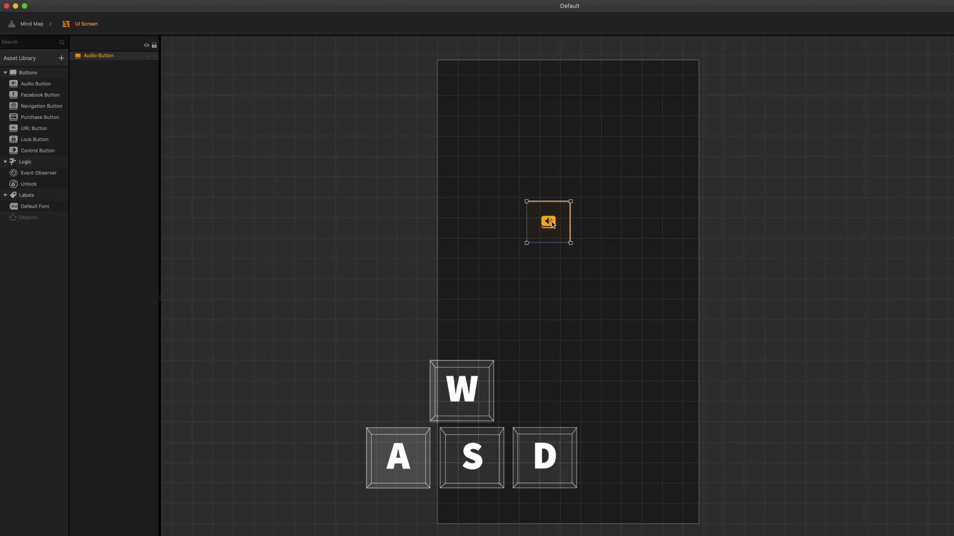
- Duplicate the Audio Button above, below, left and right using W, S, A, D
key(w)
key(s)
key(a)
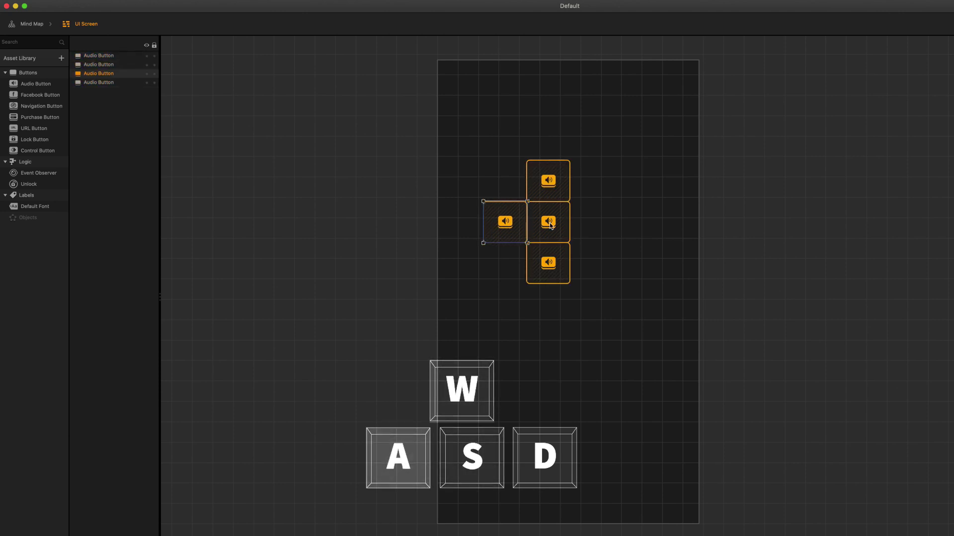
key(d)
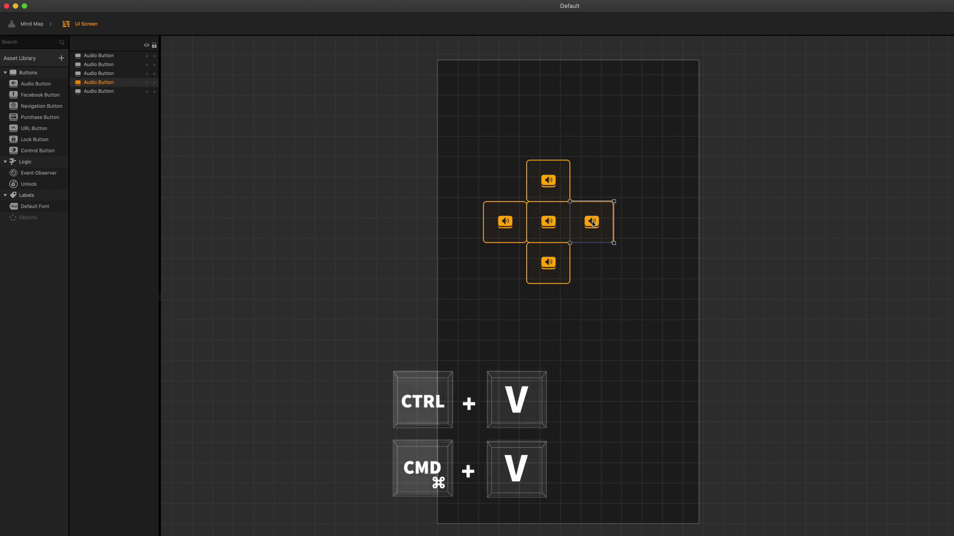
- Paste another Audio Button copy with Ctrl+V and drag it into the cross
key(ctrl+v)
drag(592, 222, 598, 269)
click(620, 385)
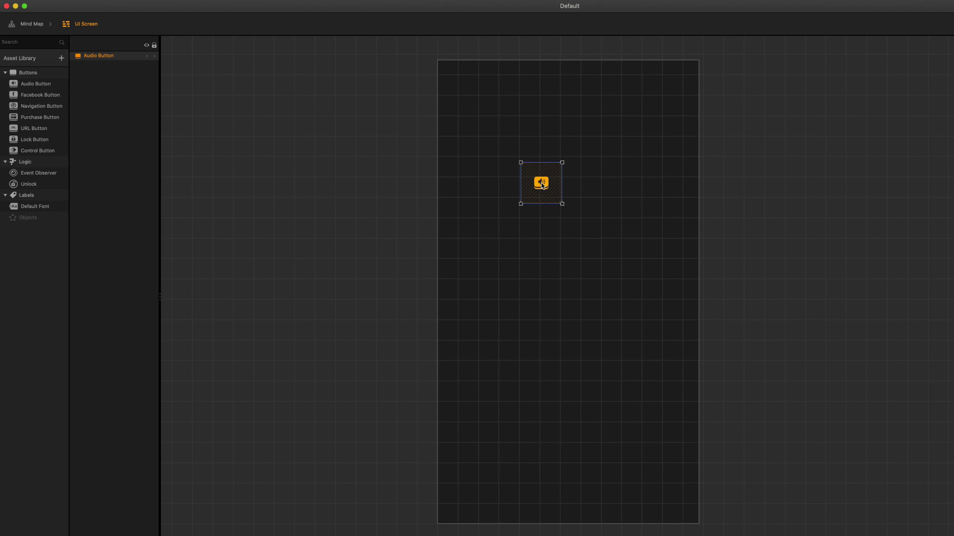
- Move the Audio Button top-left and add Facebook and Navigation buttons beside it
drag(542, 184, 474, 109)
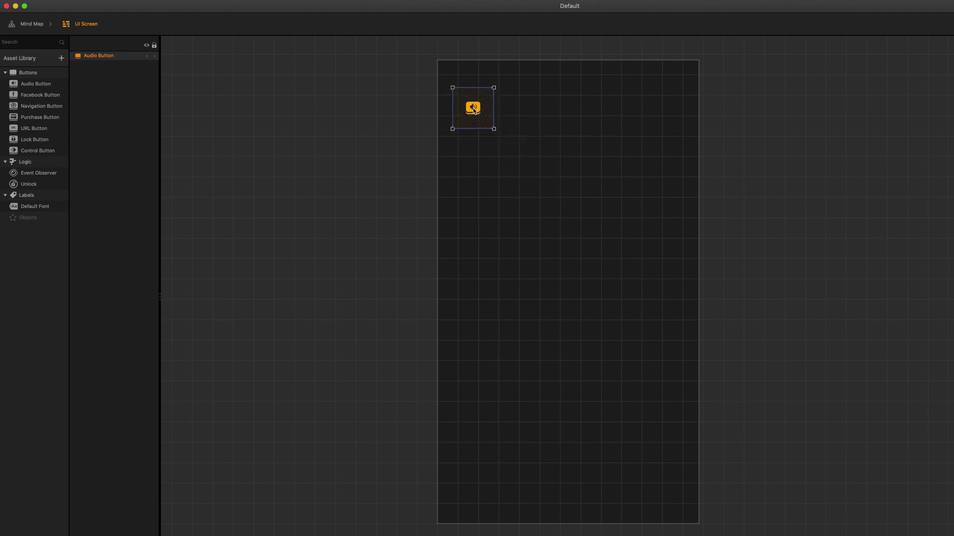
mouse_move(64, 94)
mouse_down()
mouse_move(527, 106)
mouse_move(529, 114)
mouse_up()
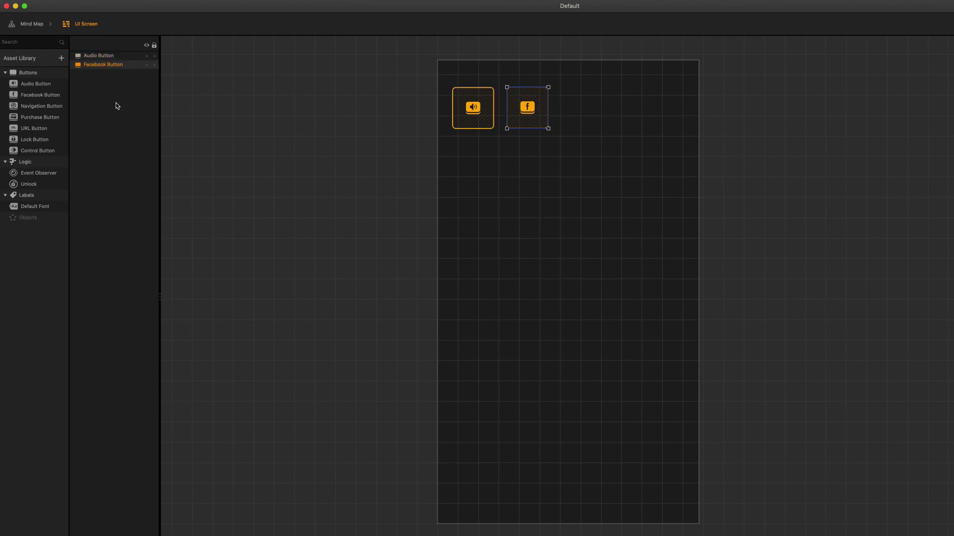
drag(42, 106, 593, 111)
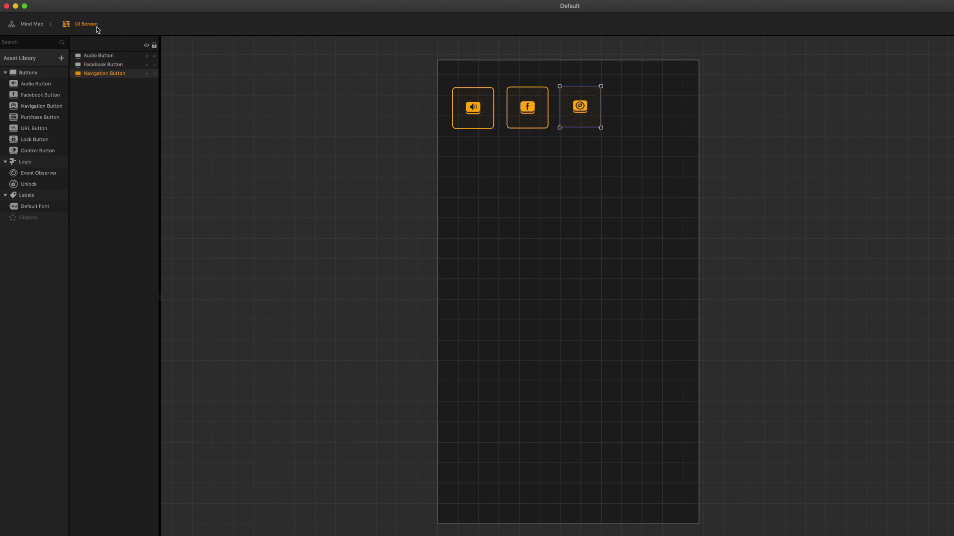
- Reopen the UI Screen and add Purchase, URL, Lock and Control buttons
click(32, 24)
click(749, 367)
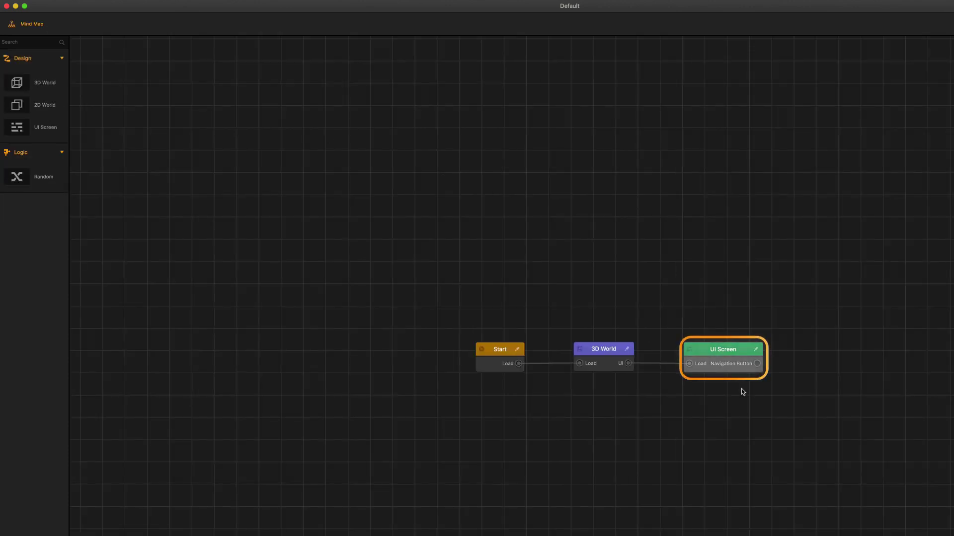
double_click(734, 359)
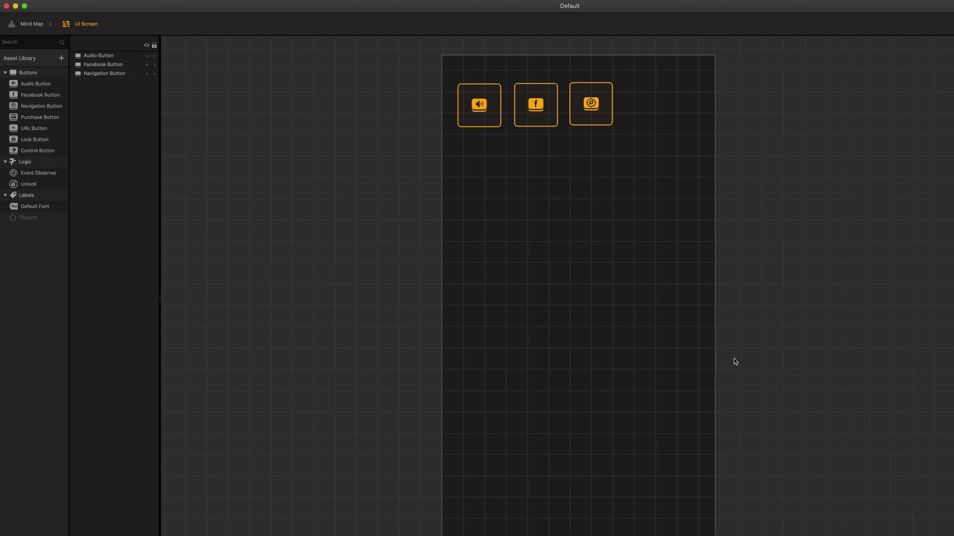
drag(47, 122, 645, 110)
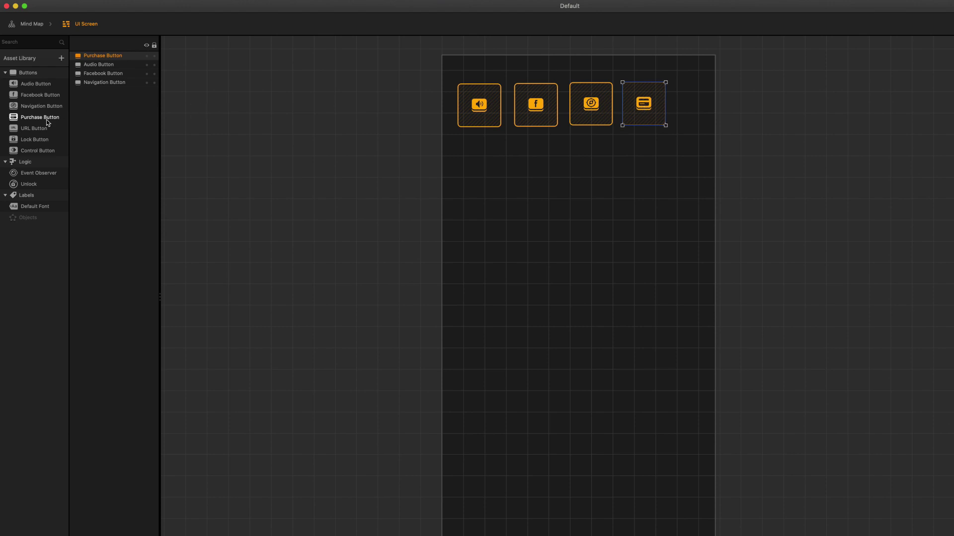
drag(34, 128, 481, 160)
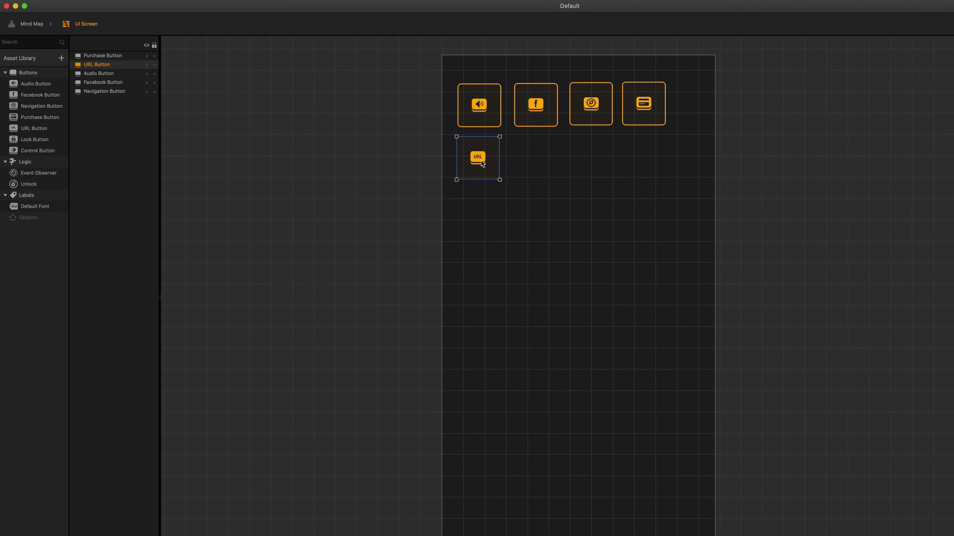
drag(34, 140, 533, 153)
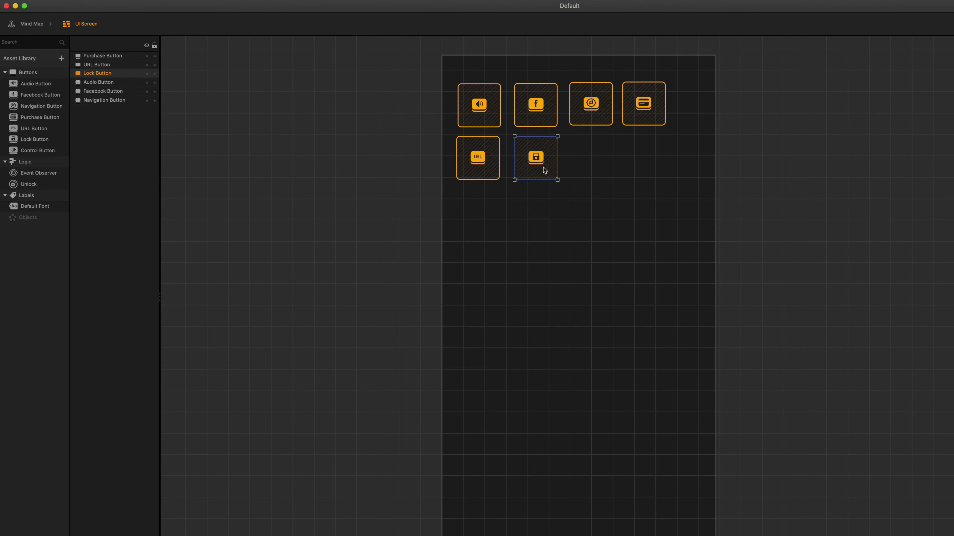
drag(34, 151, 601, 164)
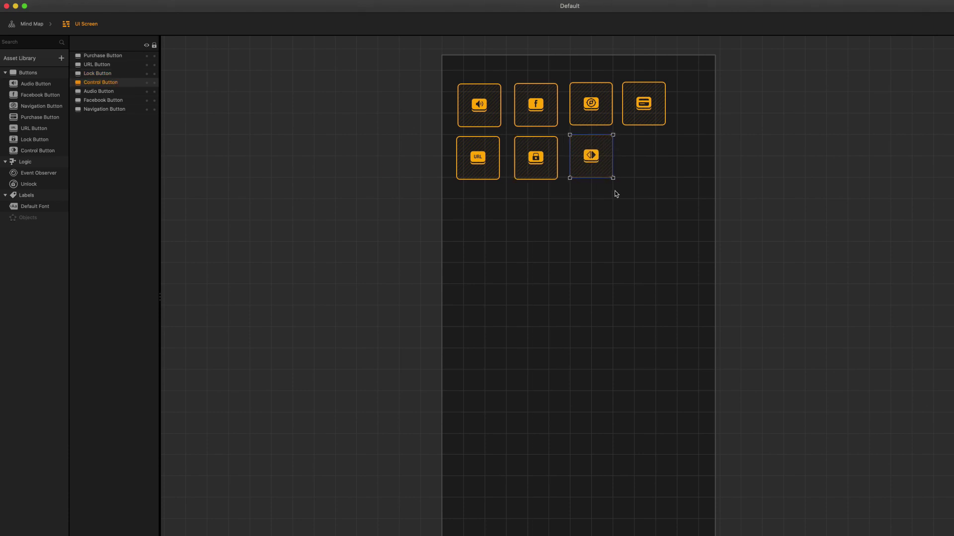
drag(596, 164, 596, 164)
- Set the button node's UI Buttons option to Control Button and check the Unlock target
click(36, 24)
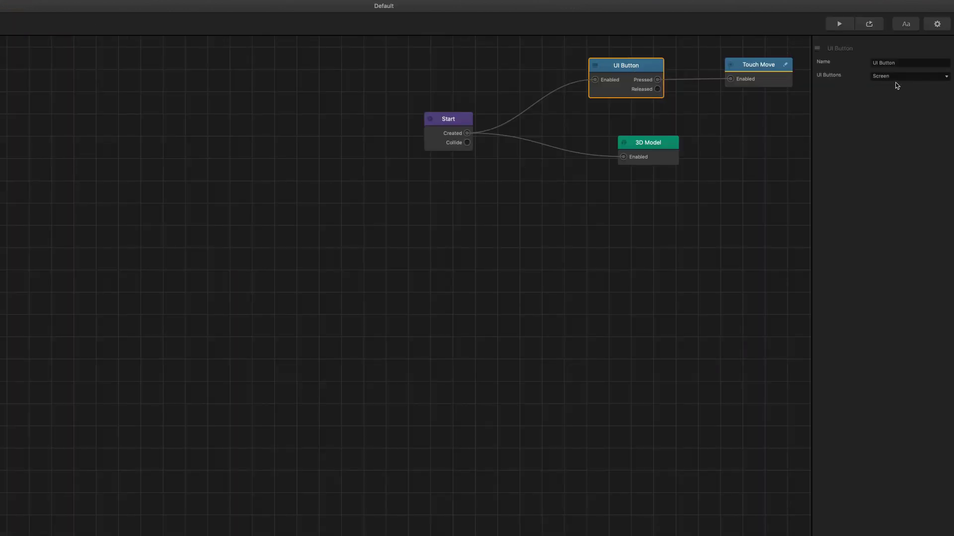
click(897, 76)
click(896, 110)
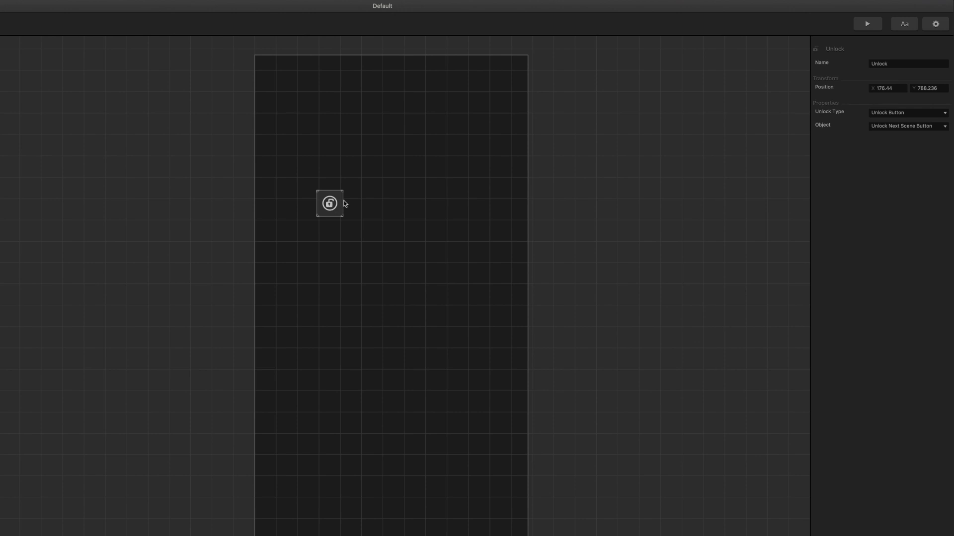
click(887, 112)
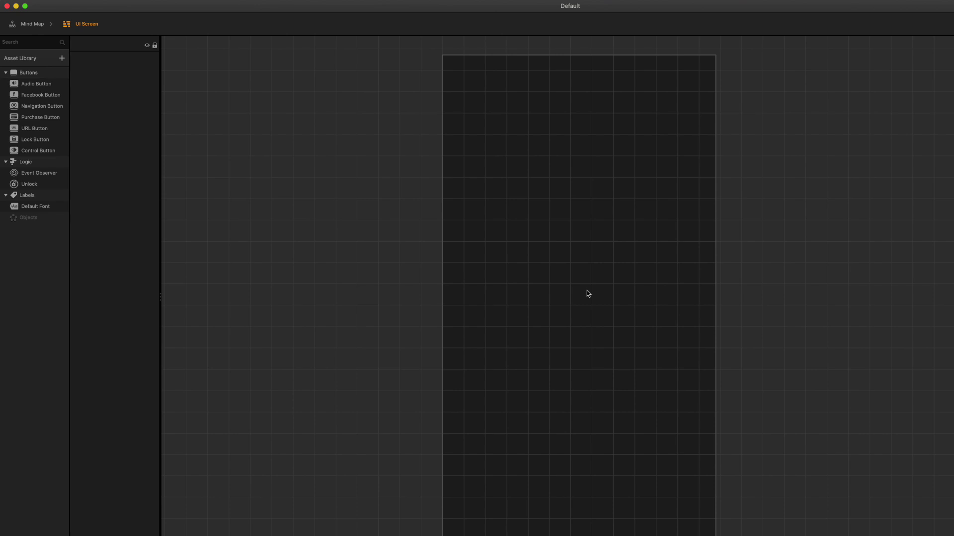
- Preview the Default object from Objects, then place it above the logo on the UI Screen
click(49, 58)
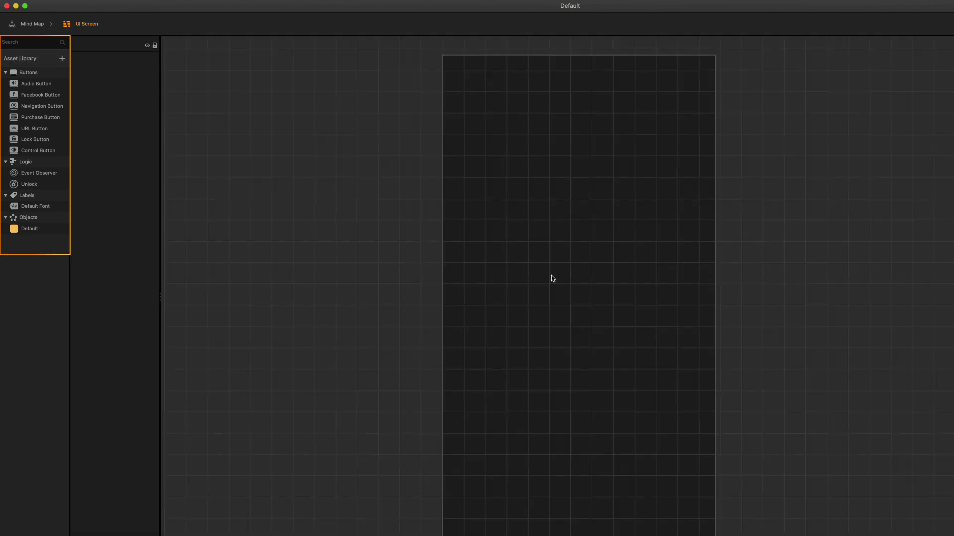
double_click(32, 230)
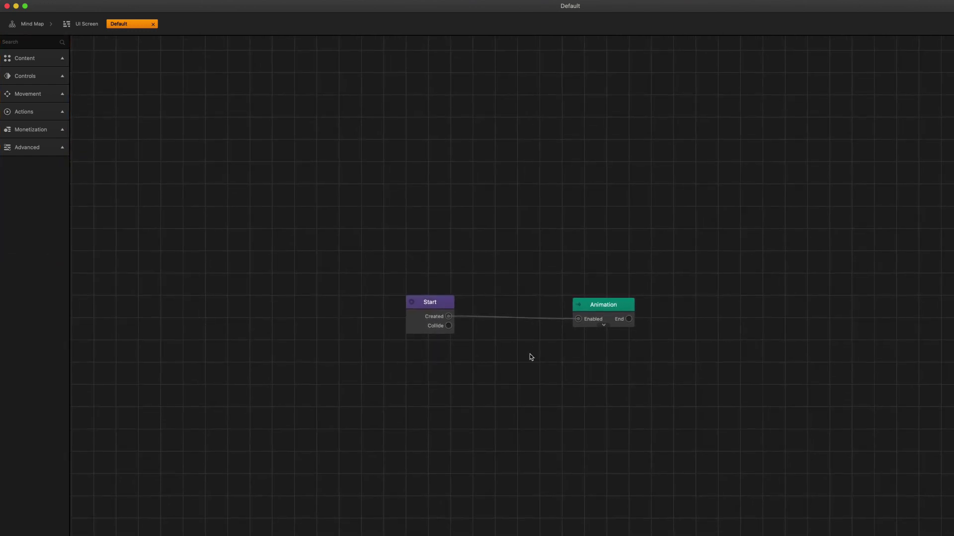
click(86, 25)
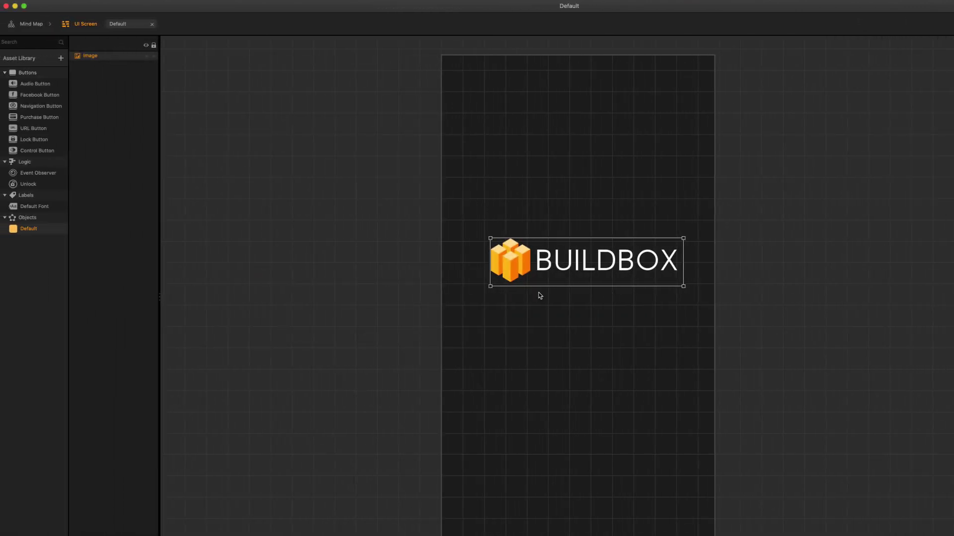
mouse_move(13, 228)
mouse_down()
mouse_move(623, 235)
mouse_move(599, 217)
mouse_up()
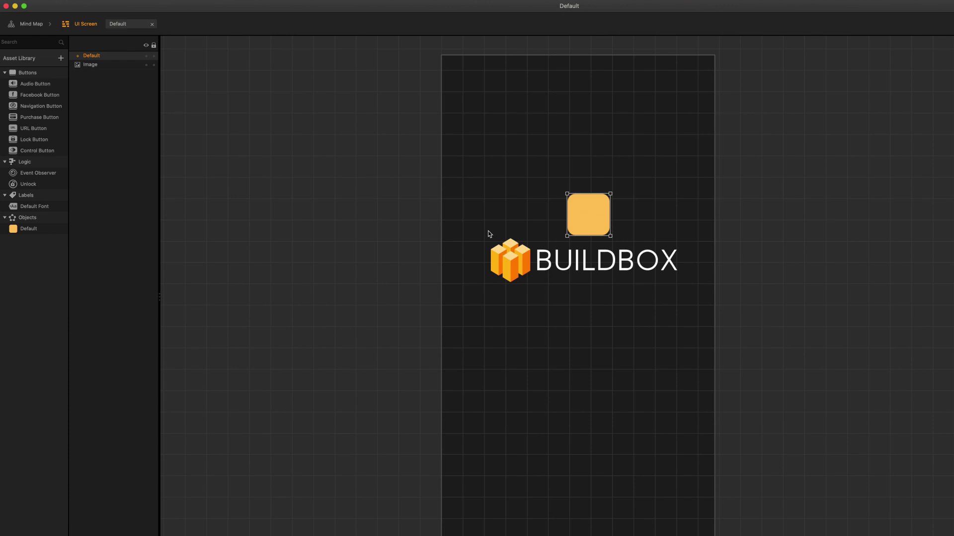
- Put the orange square over the logo's left side, behind the logo, and copy it
drag(598, 213, 539, 242)
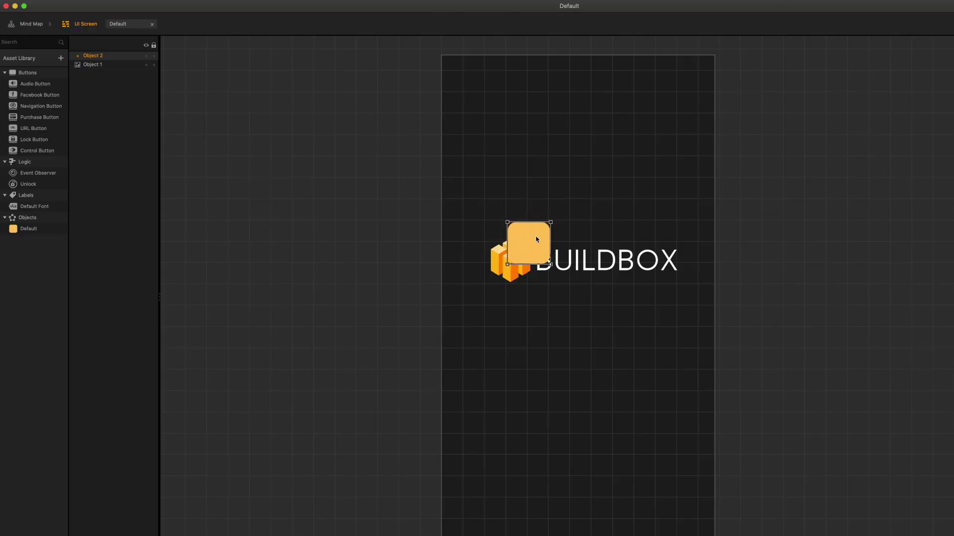
click(593, 183)
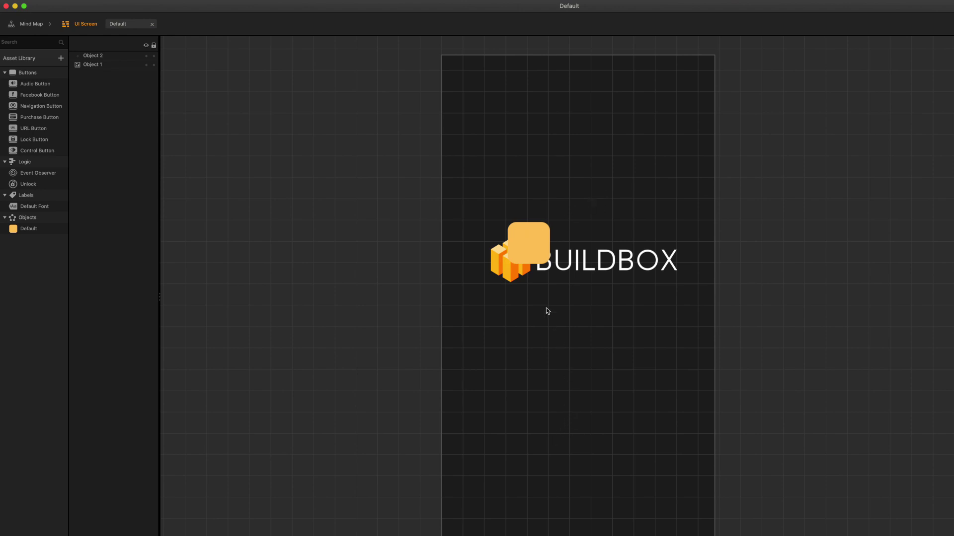
click(541, 260)
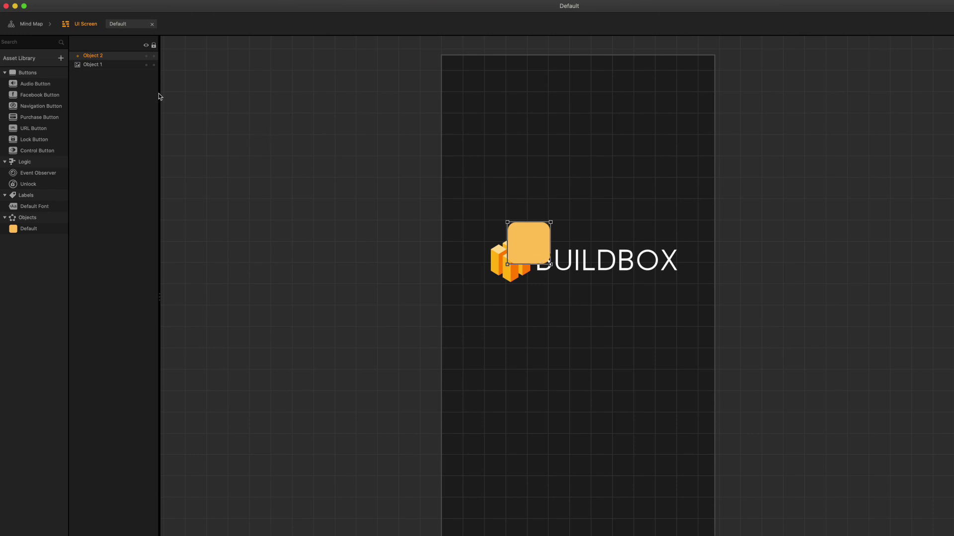
drag(101, 56, 99, 78)
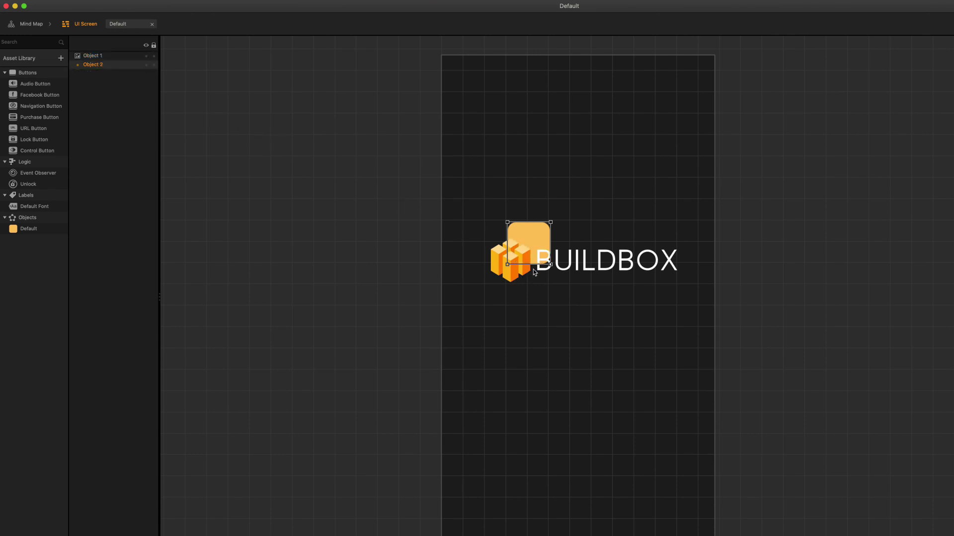
click(518, 254)
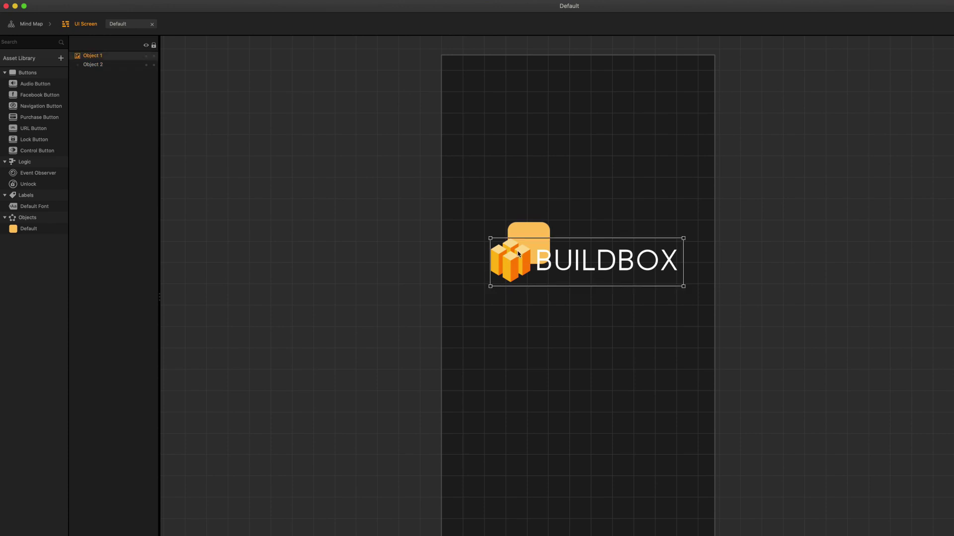
click(121, 77)
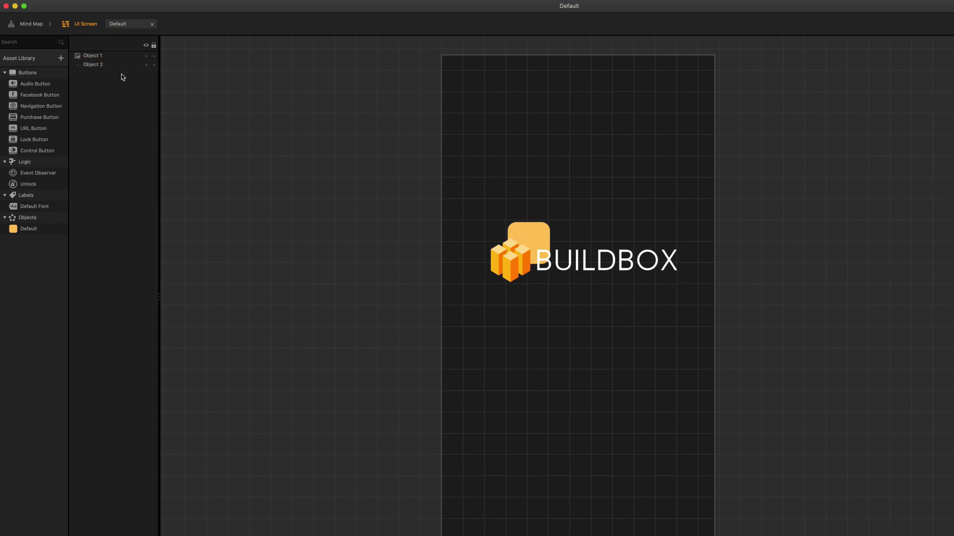
click(97, 65)
- Duplicate the orange square into a row and bring the first square to front
key(super+d)
key(super+d)
key(super+d)
click(634, 386)
drag(92, 56, 98, 83)
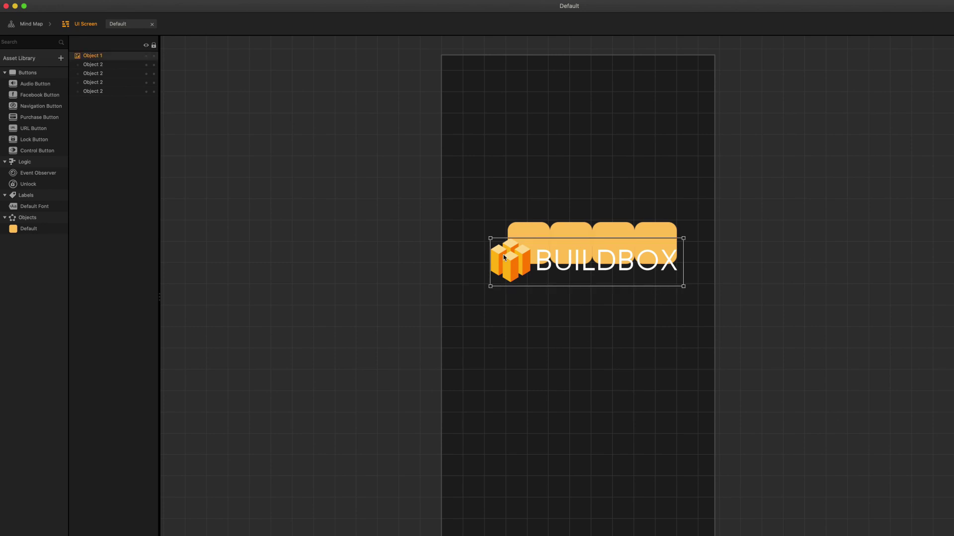
click(531, 238)
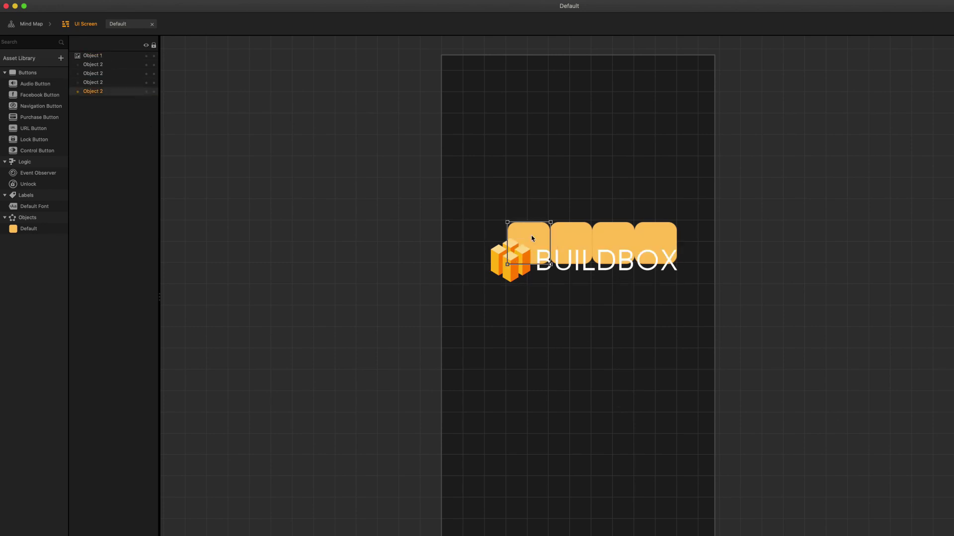
right_click(533, 237)
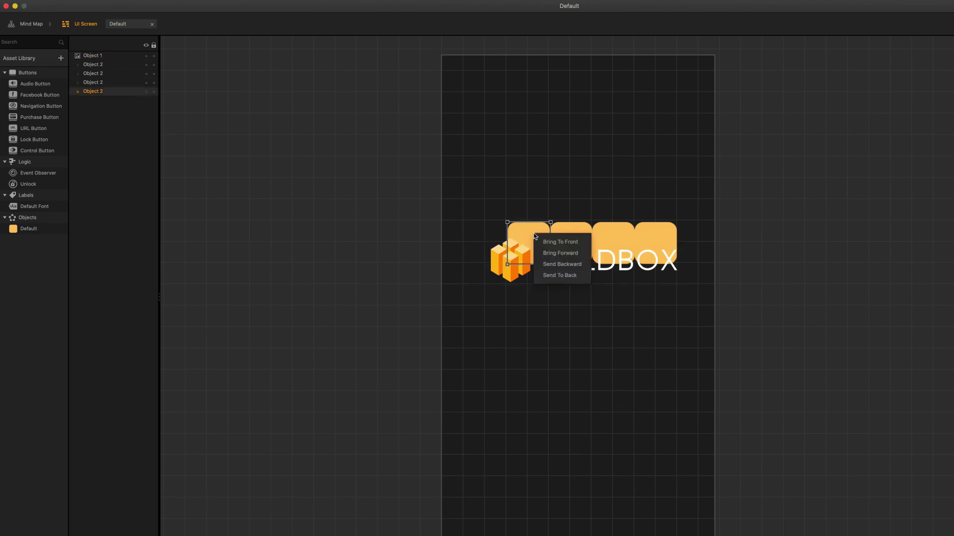
click(559, 240)
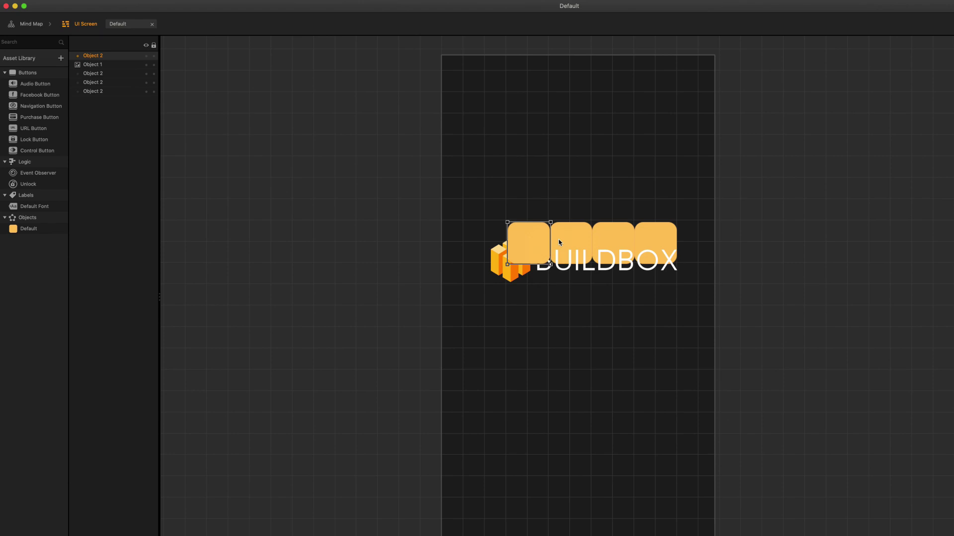
- Move the second square forward then backward, and send the first square to back
click(570, 237)
right_click(572, 234)
click(611, 251)
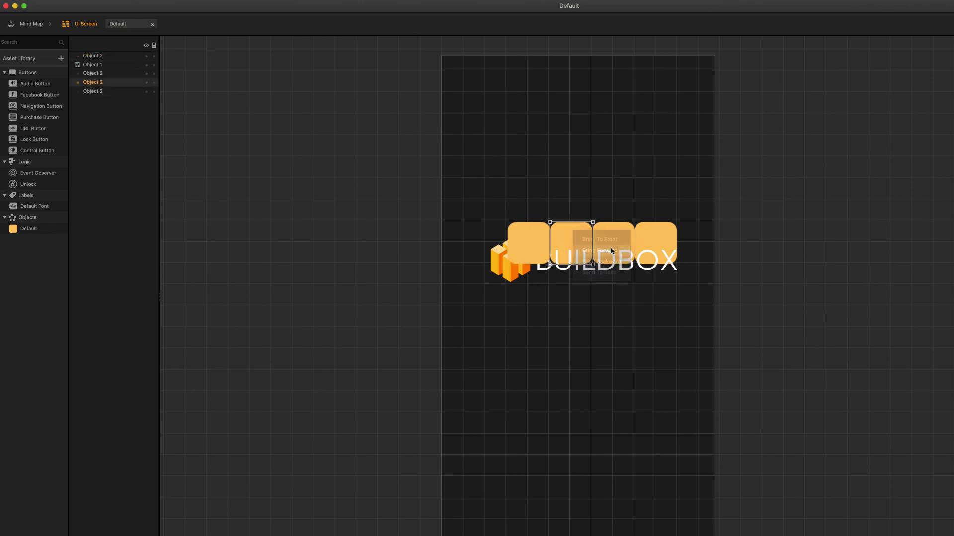
right_click(575, 240)
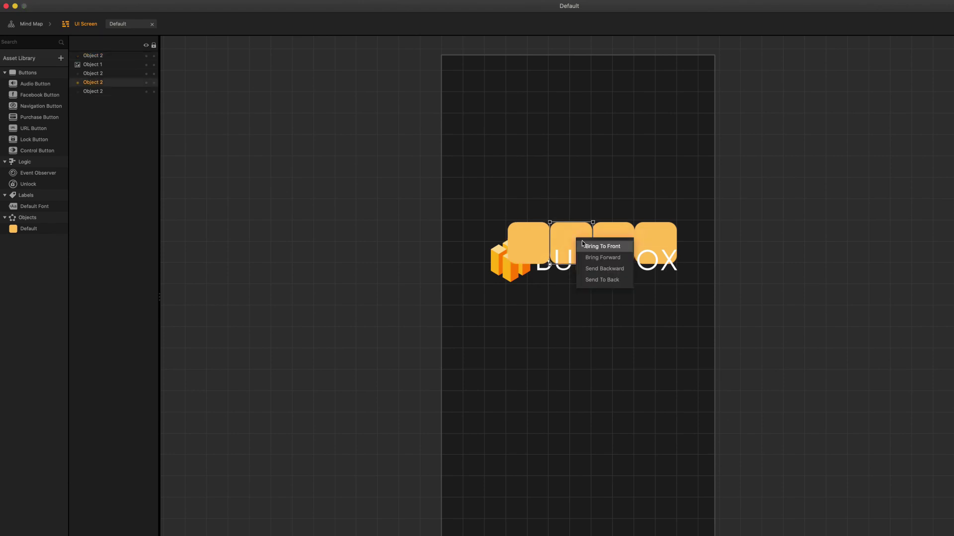
click(603, 268)
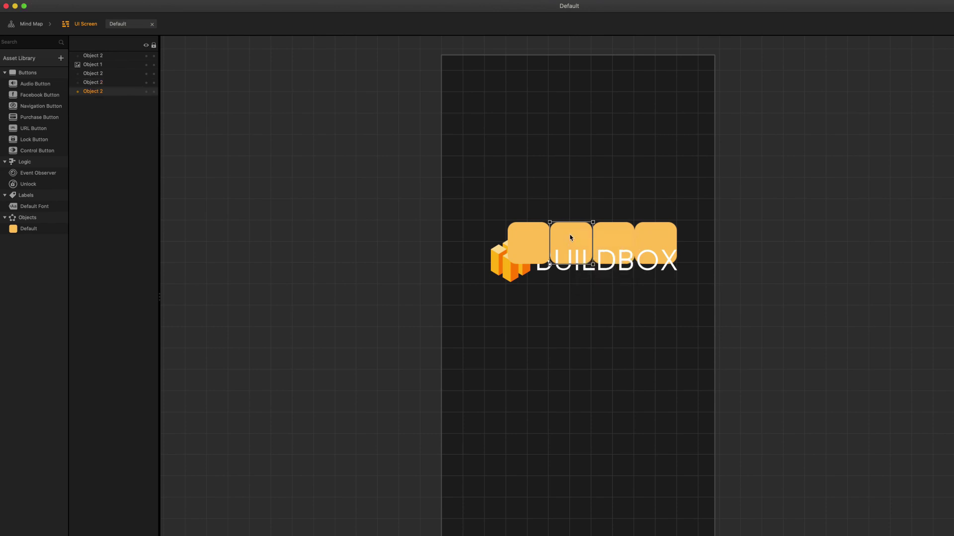
right_click(534, 237)
click(560, 278)
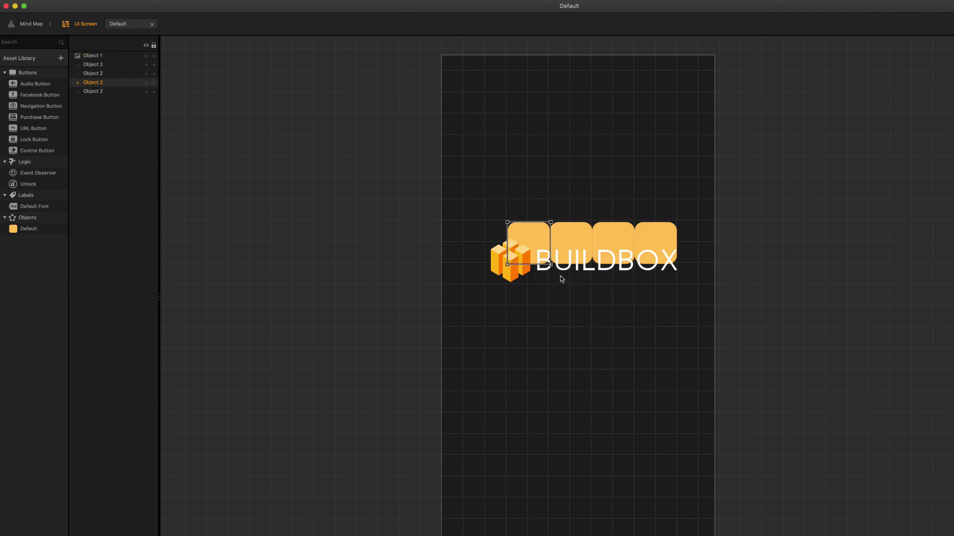
click(546, 287)
click(525, 264)
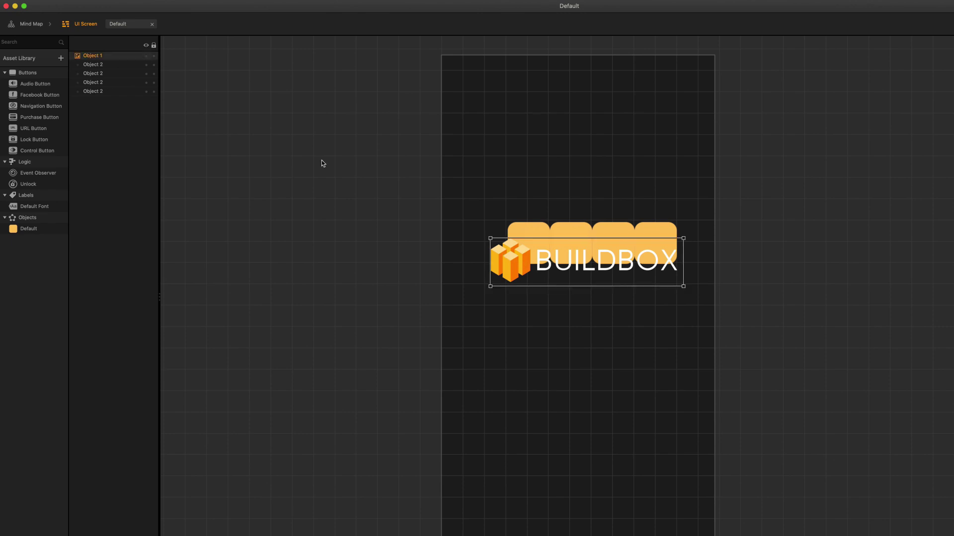
click(147, 57)
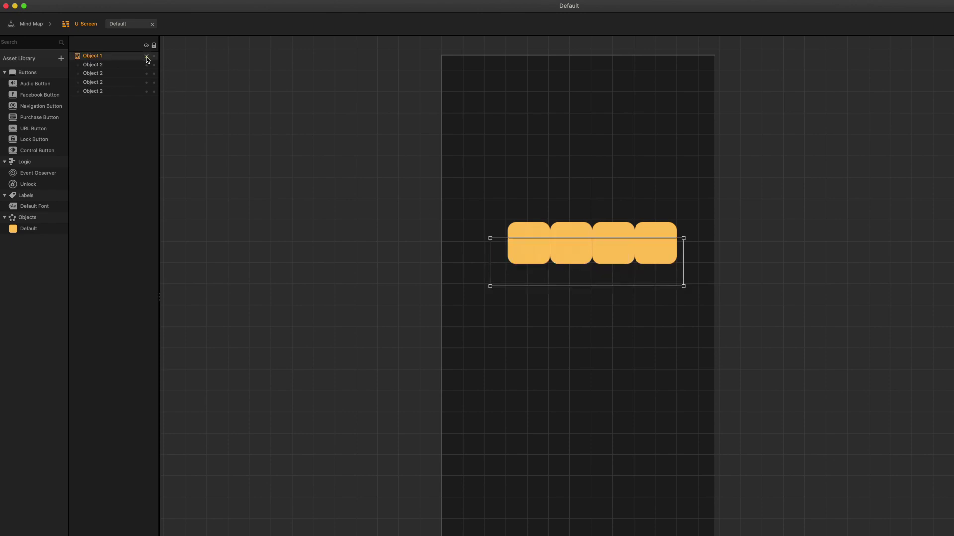
click(472, 351)
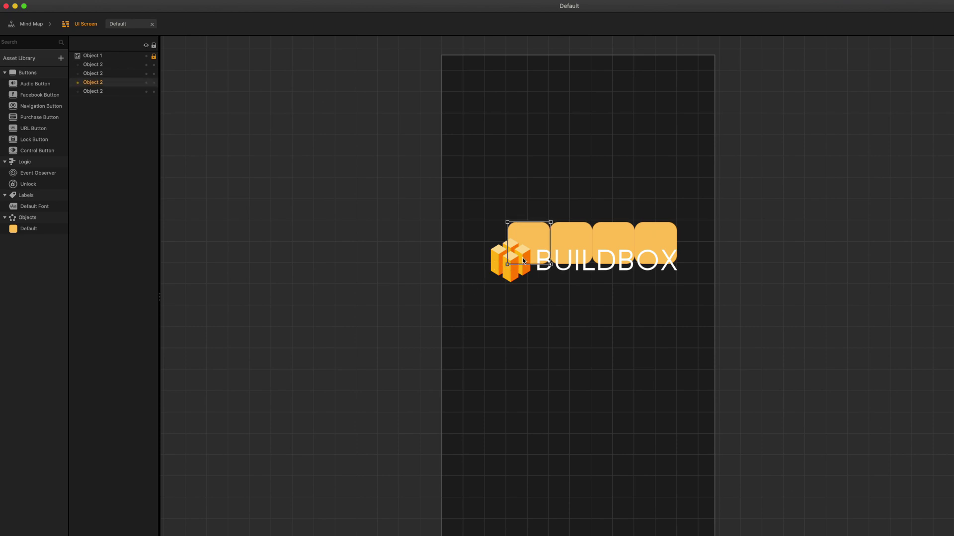
click(154, 56)
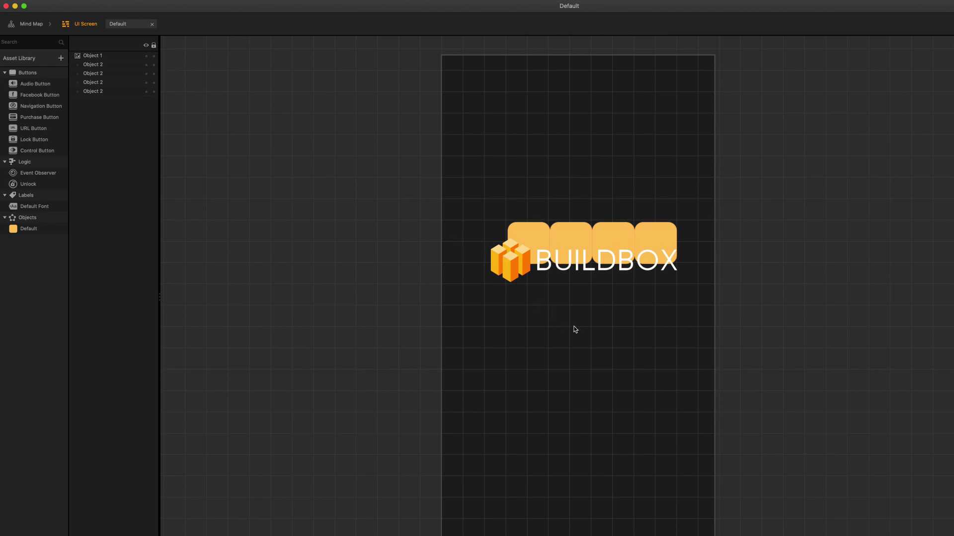
key(BackSpace)
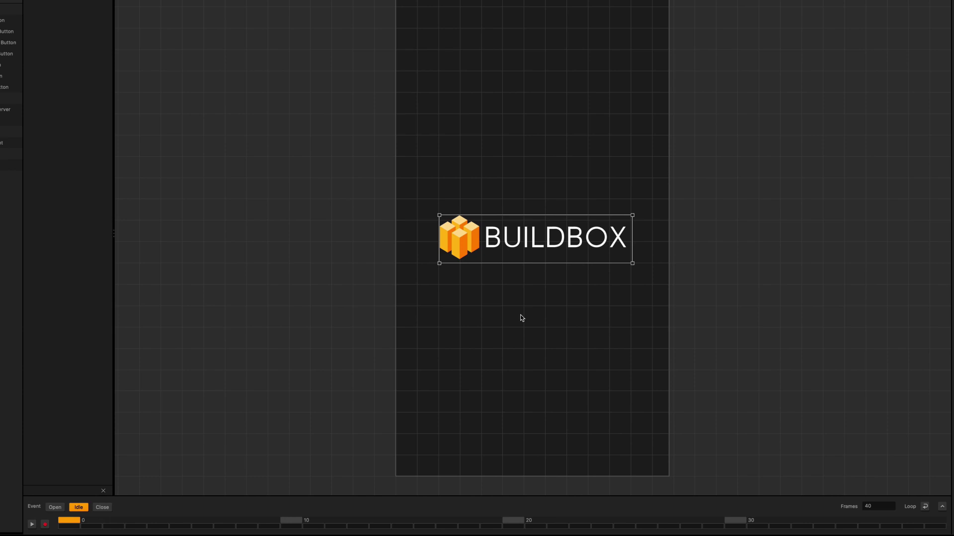
- Record a starting keyframe with the BUILDBOX logo dragged higher on the UI Screen
click(45, 526)
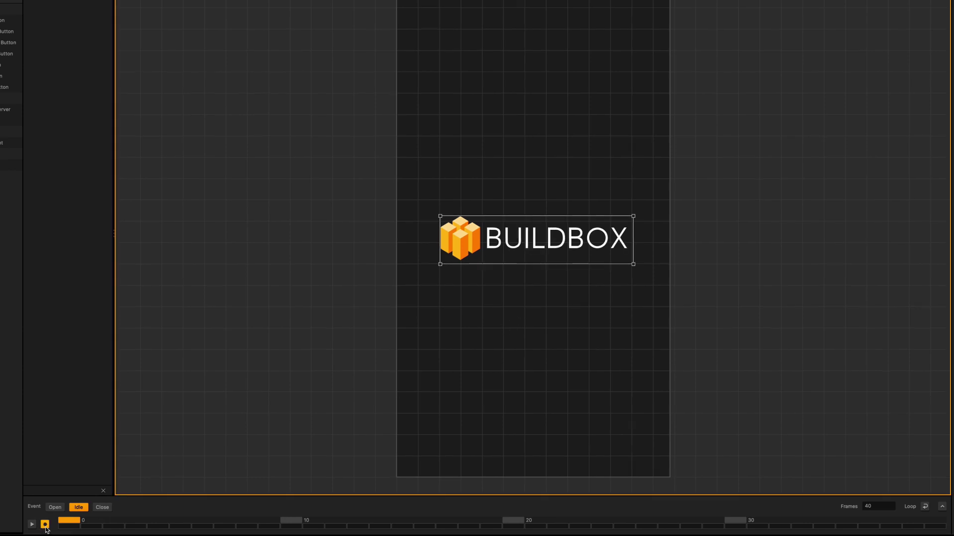
drag(521, 239, 514, 173)
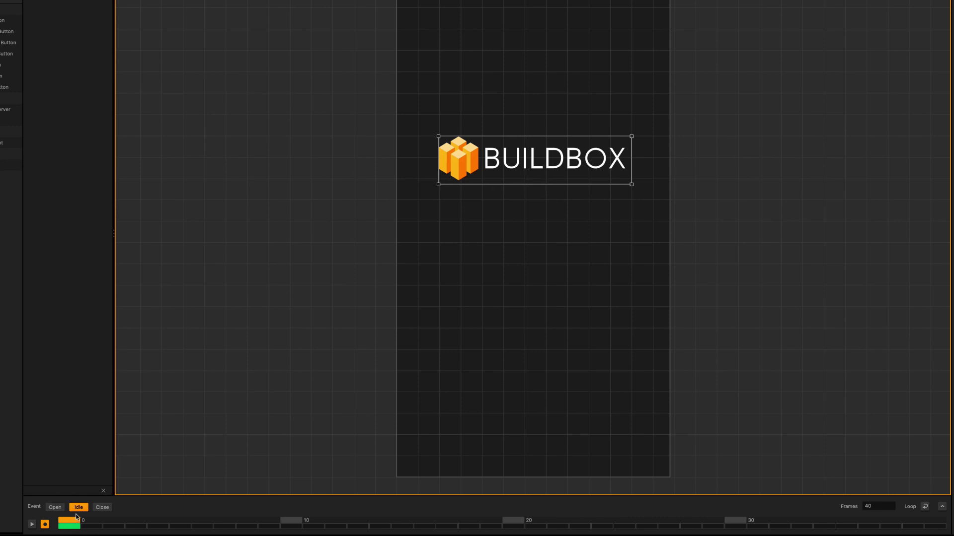
- In the expanded timeline, keyframe the BUILDBOX logo moved down at frame 10
click(942, 508)
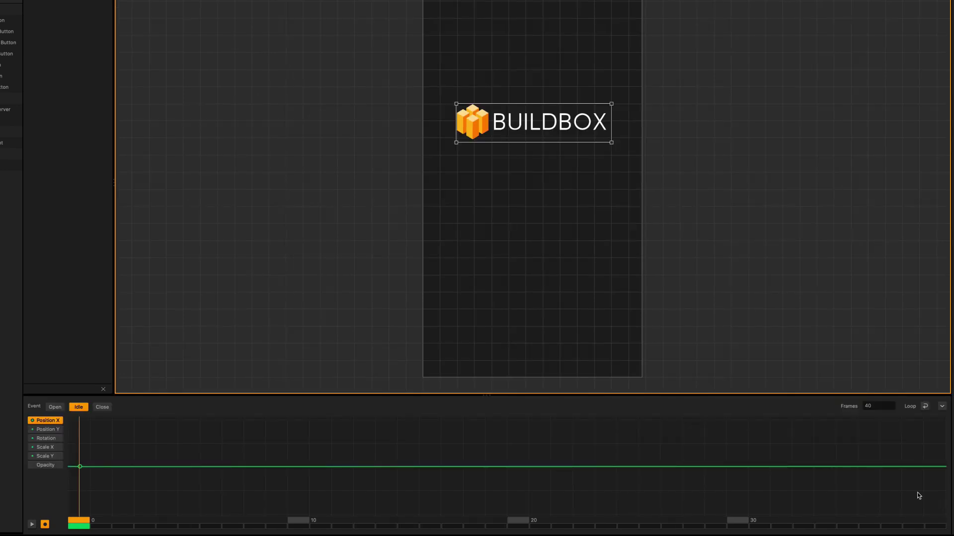
drag(73, 522, 299, 521)
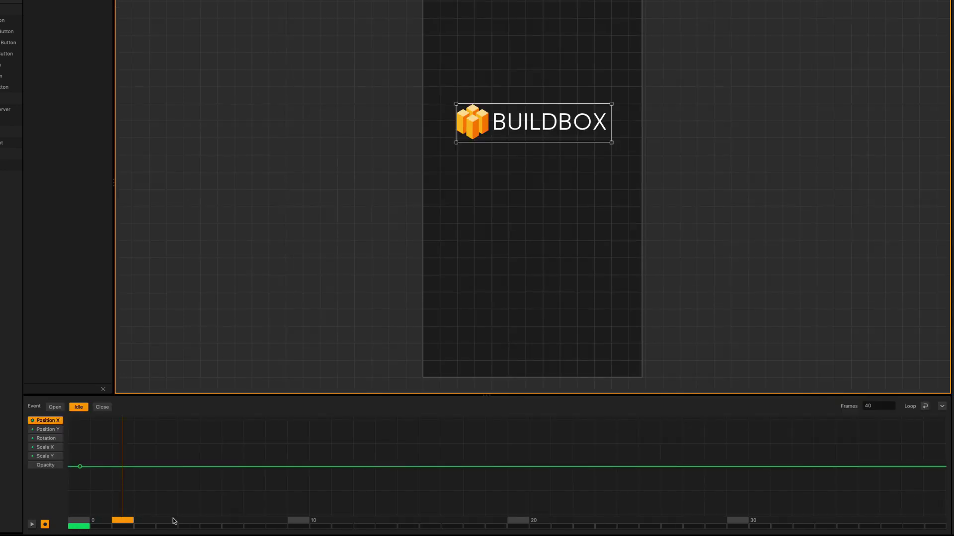
drag(534, 138, 536, 270)
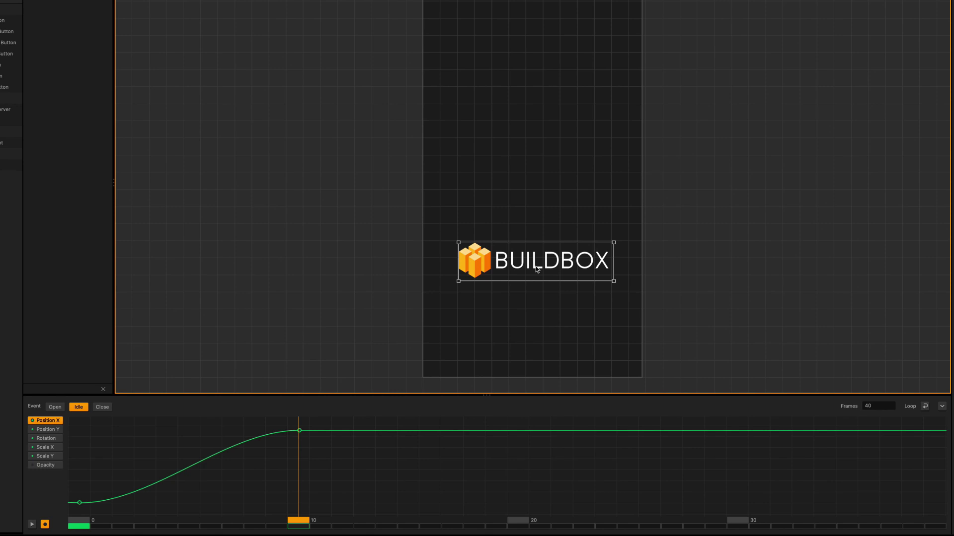
- Review the Open event, set the Idle animation to loop, and view the Close event
click(55, 407)
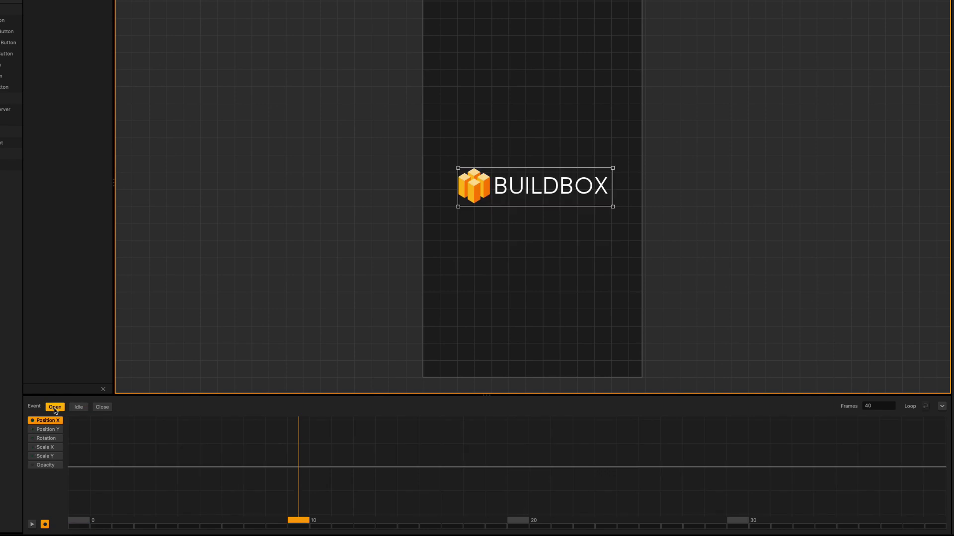
click(78, 407)
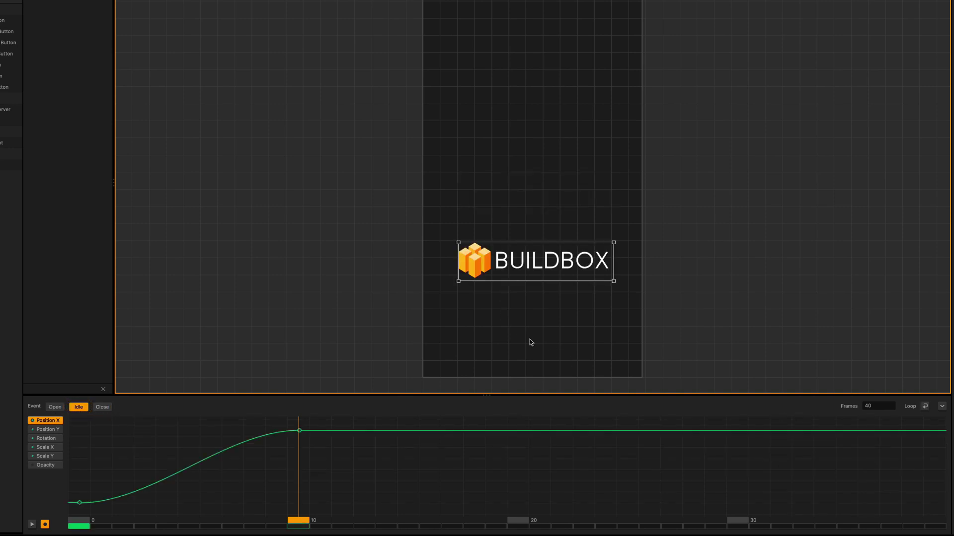
click(926, 408)
click(103, 408)
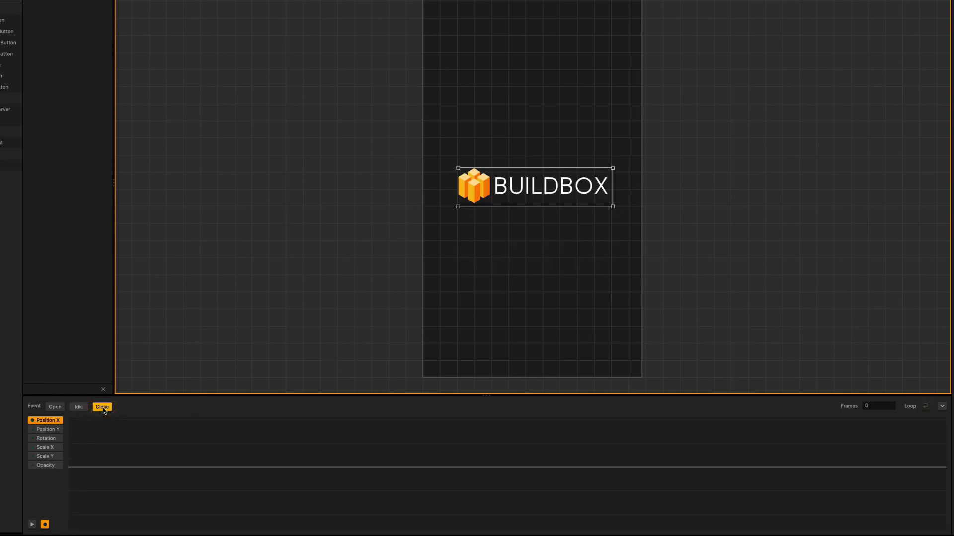